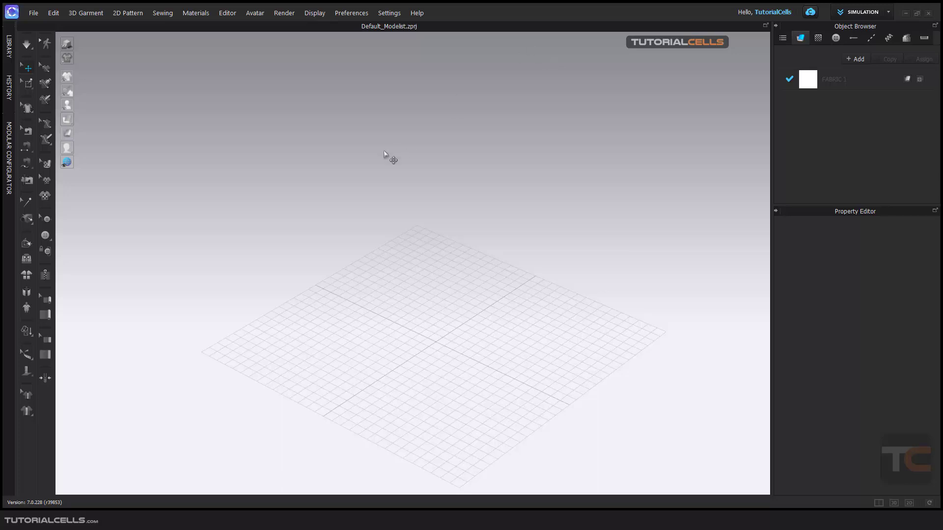
Bring up the Auto Convert to Avatar settings window and position it beside the scene
middle_drag(467, 343, 461, 332)
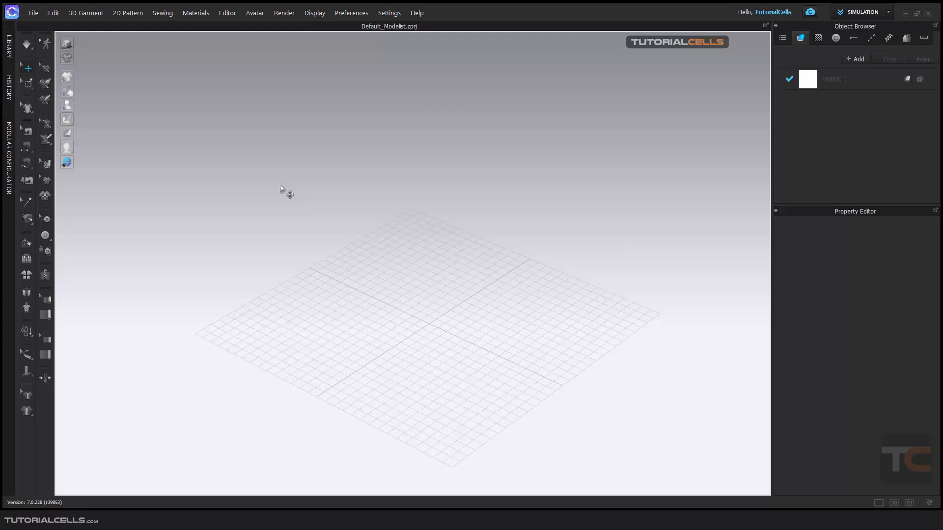
scroll(449, 348, up, 3)
scroll(447, 346, up, 1)
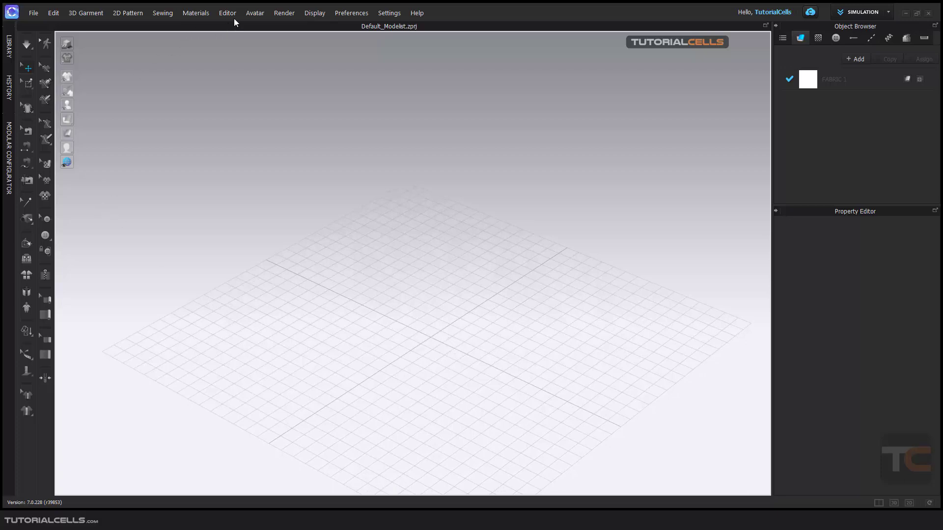
click(253, 13)
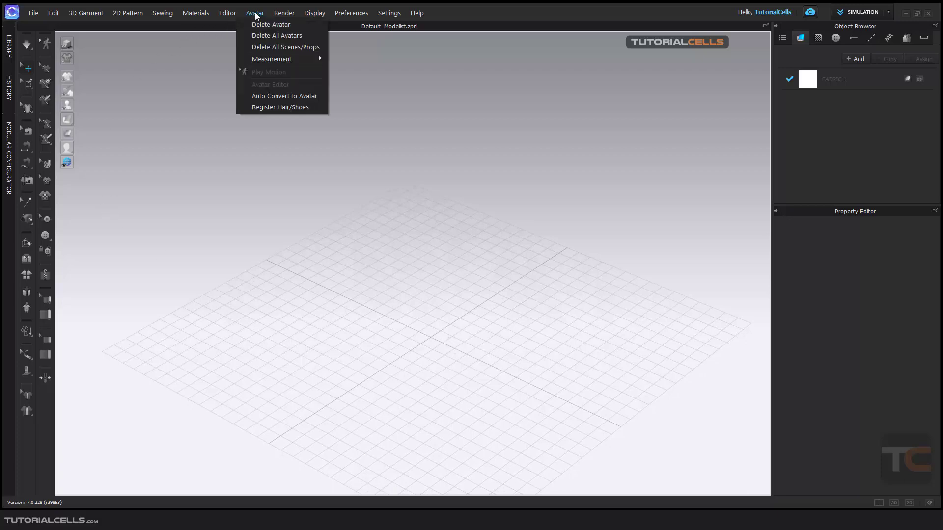
click(258, 97)
drag(393, 133, 451, 143)
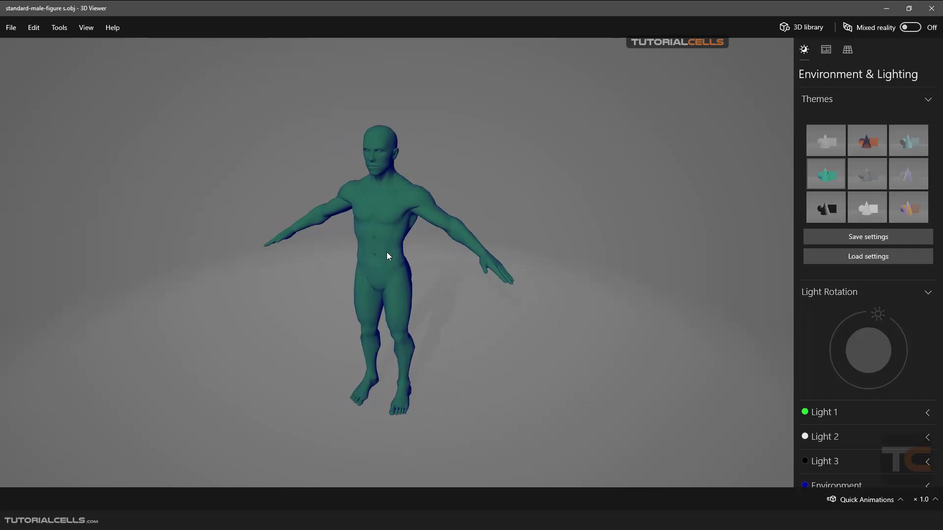
drag(387, 251, 370, 231)
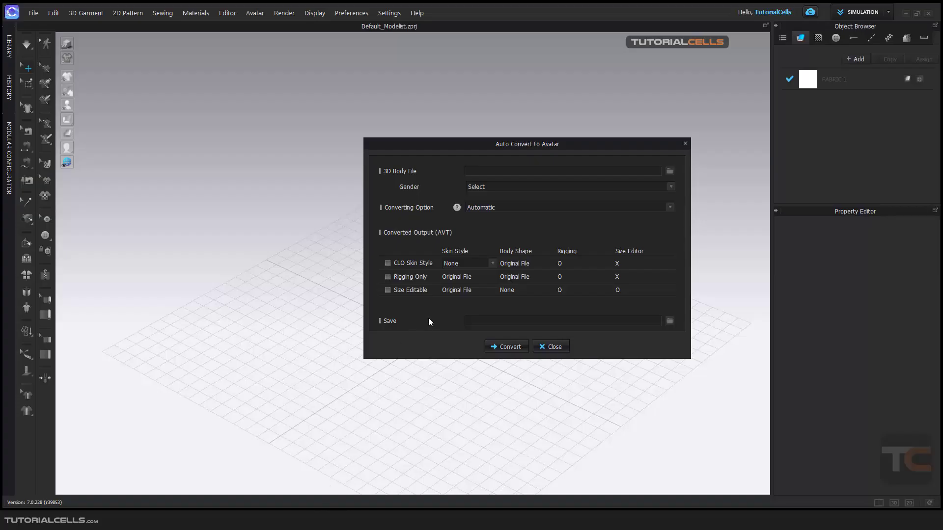
Load standard-male-figure s.obj as the 3D body file after acknowledging the pose recommendation
drag(523, 144, 520, 141)
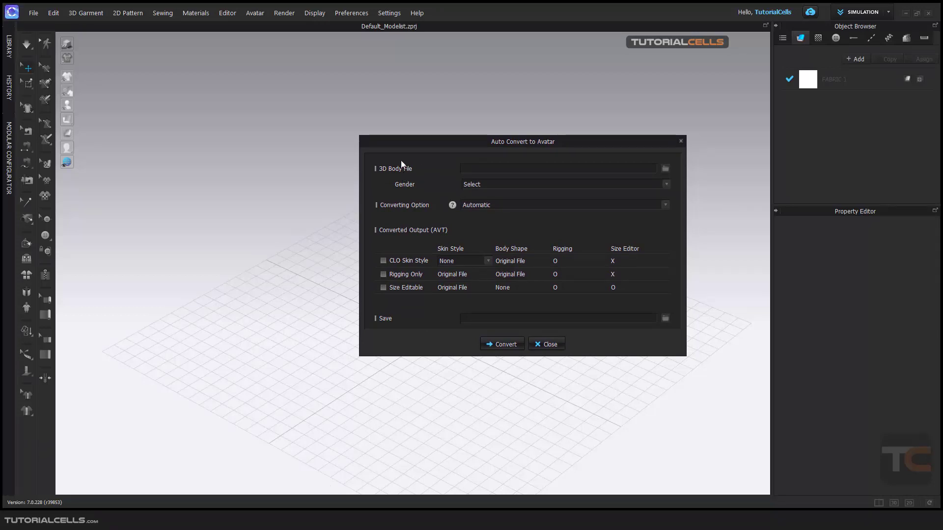
click(666, 171)
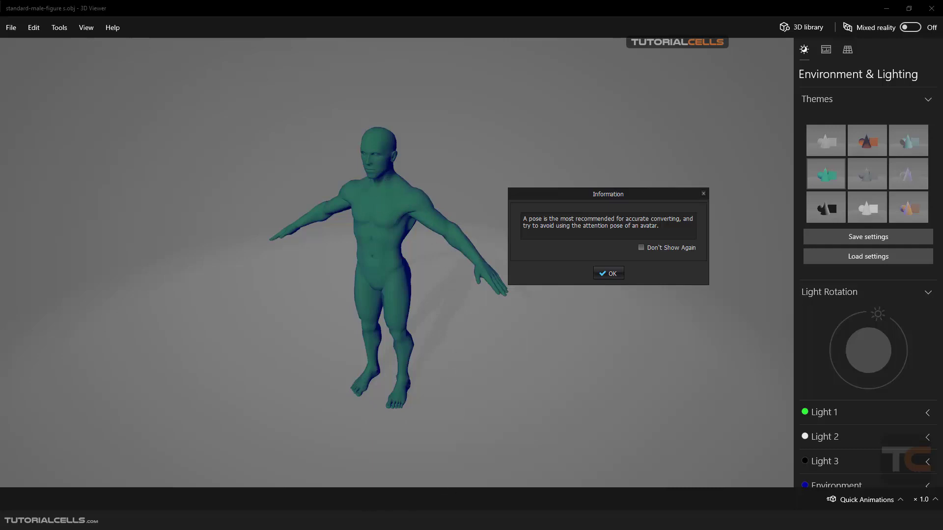
click(310, 491)
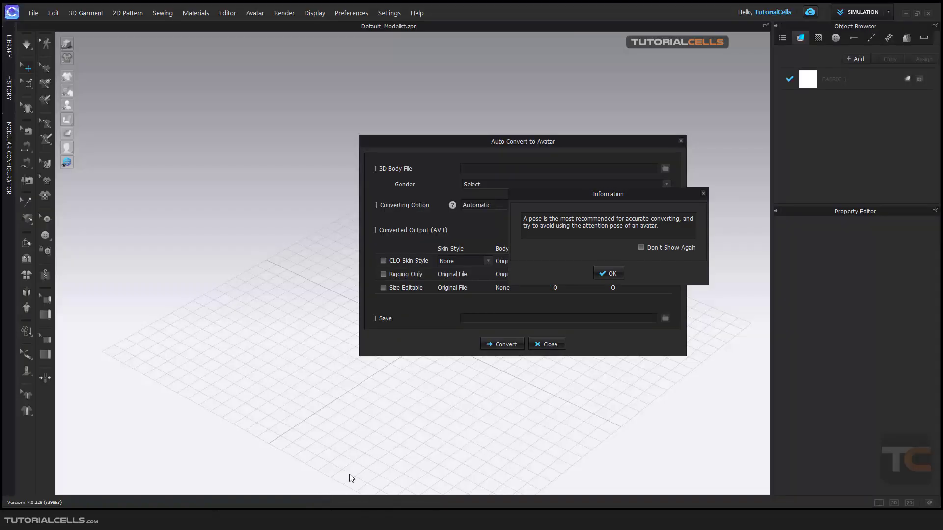
click(608, 273)
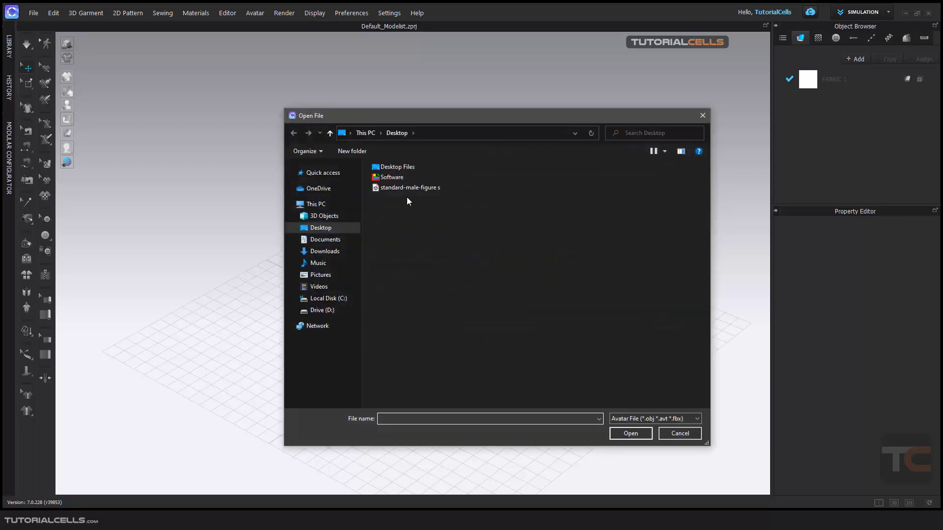
double_click(411, 191)
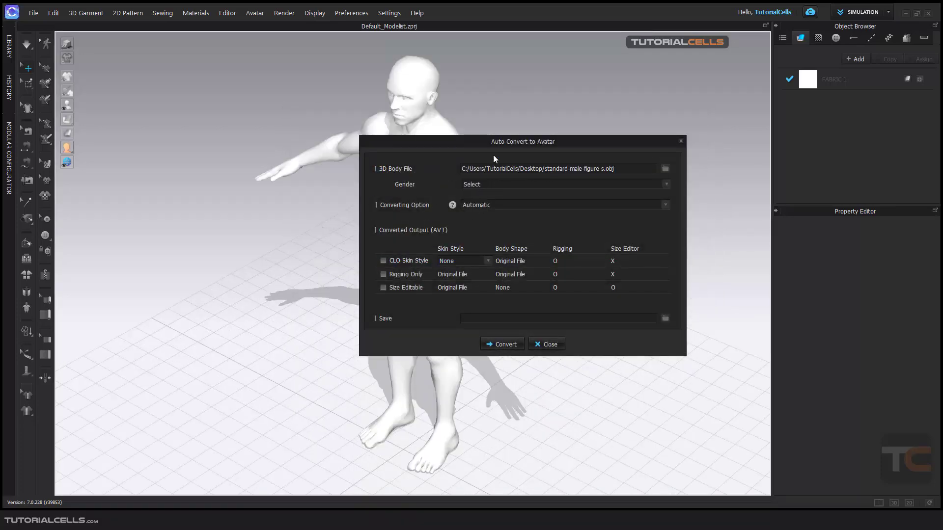
drag(494, 150, 587, 156)
right_drag(409, 221, 520, 189)
scroll(418, 219, down, 2)
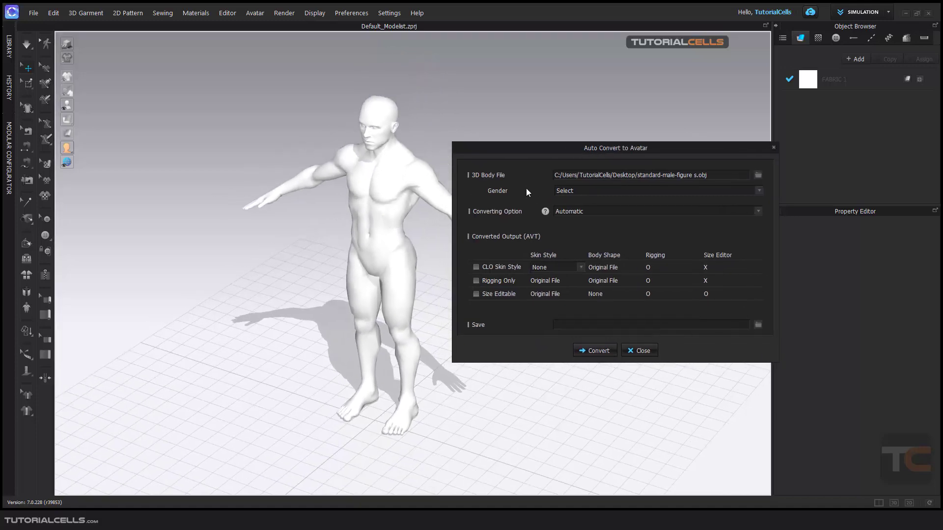
Set the body's gender to Male and enable the CLO Skin Style output
click(756, 190)
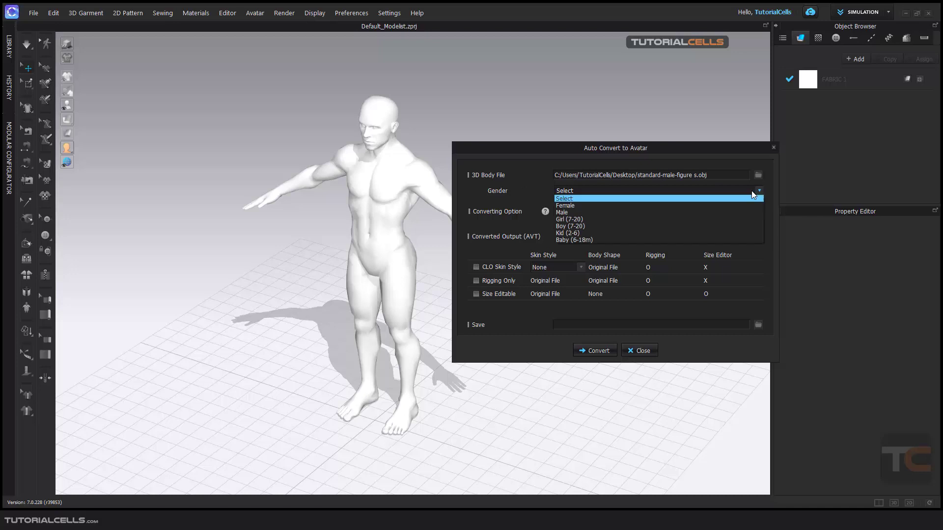
click(606, 213)
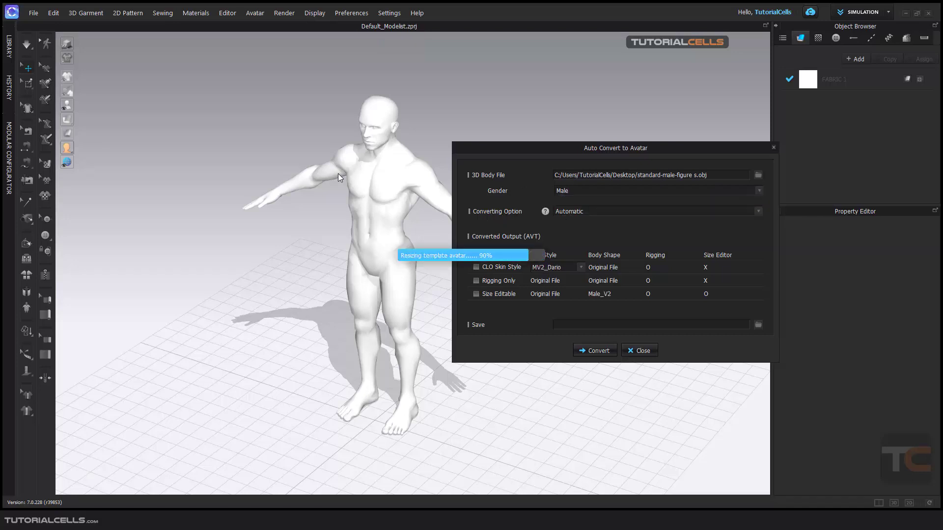
mouse_move(398, 199)
right_down()
mouse_move(334, 197)
mouse_move(298, 181)
right_up()
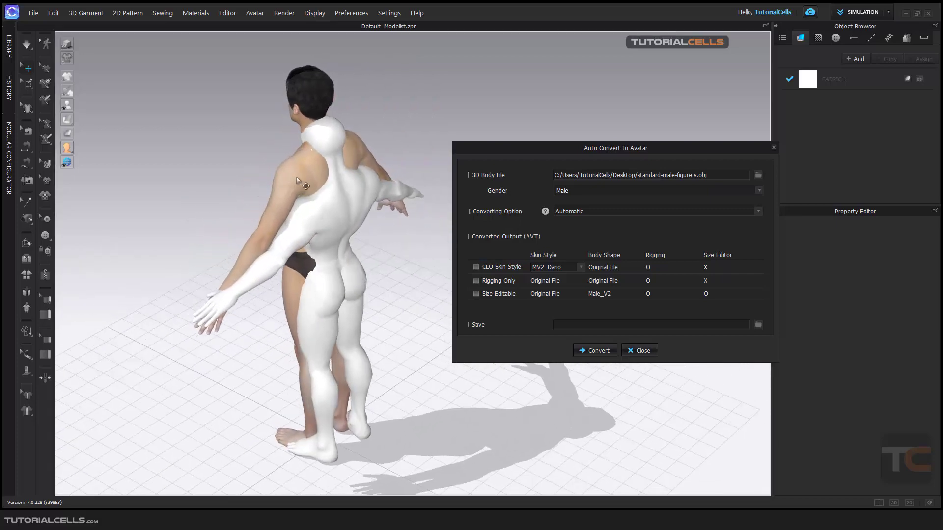
mouse_move(346, 214)
right_down()
mouse_move(365, 204)
mouse_move(472, 213)
right_up()
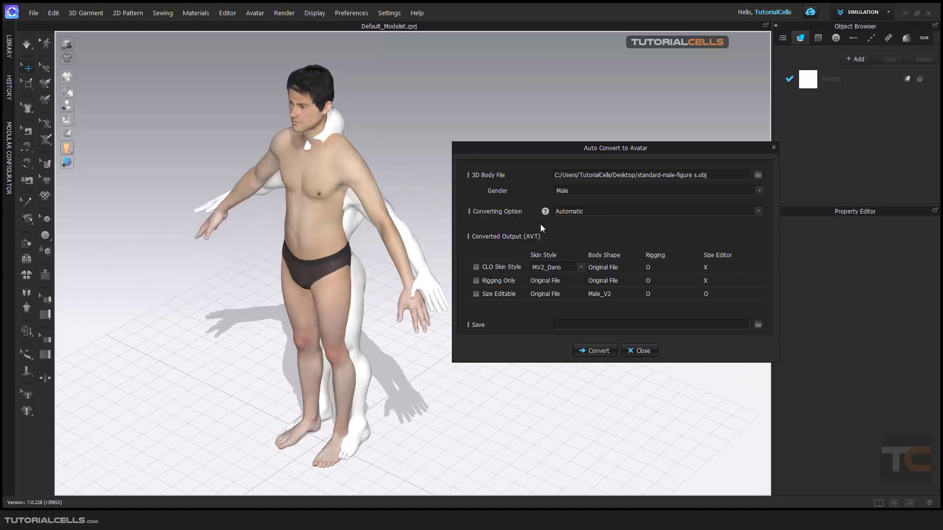
click(477, 268)
Run the conversion so the skinned avatar is generated and saved as tytyy.avt
click(589, 352)
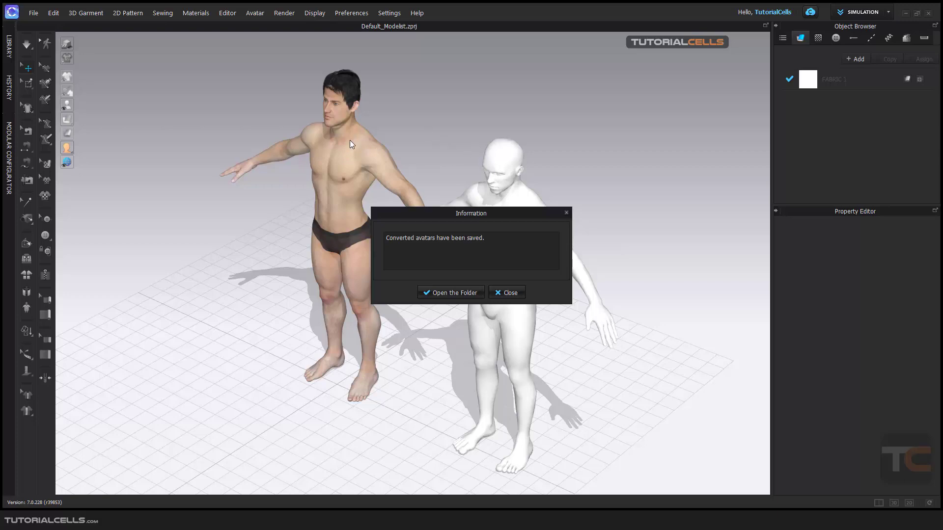
Dismiss the saved-avatars message and delete the standard white avatar
click(506, 292)
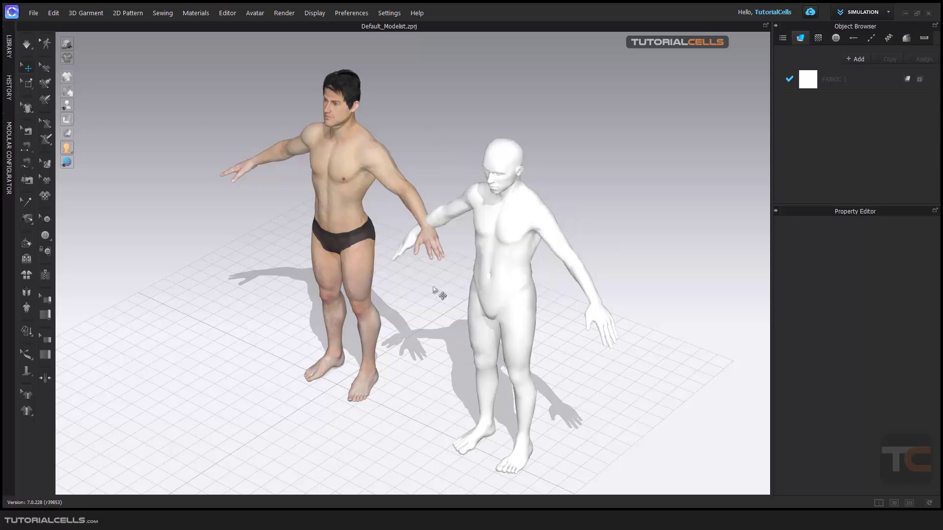
mouse_move(436, 294)
right_down()
mouse_move(454, 266)
mouse_move(484, 268)
right_up()
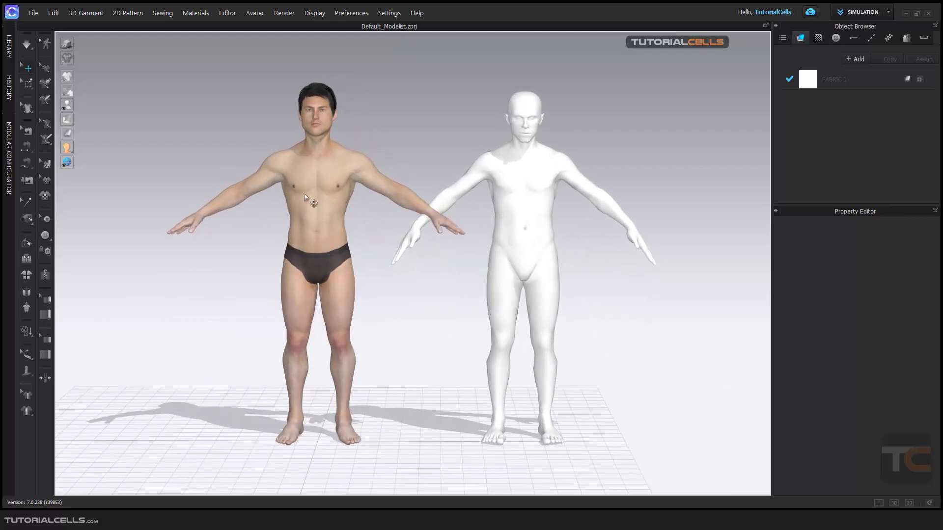
mouse_move(335, 198)
right_down()
mouse_move(477, 214)
mouse_move(308, 210)
right_up()
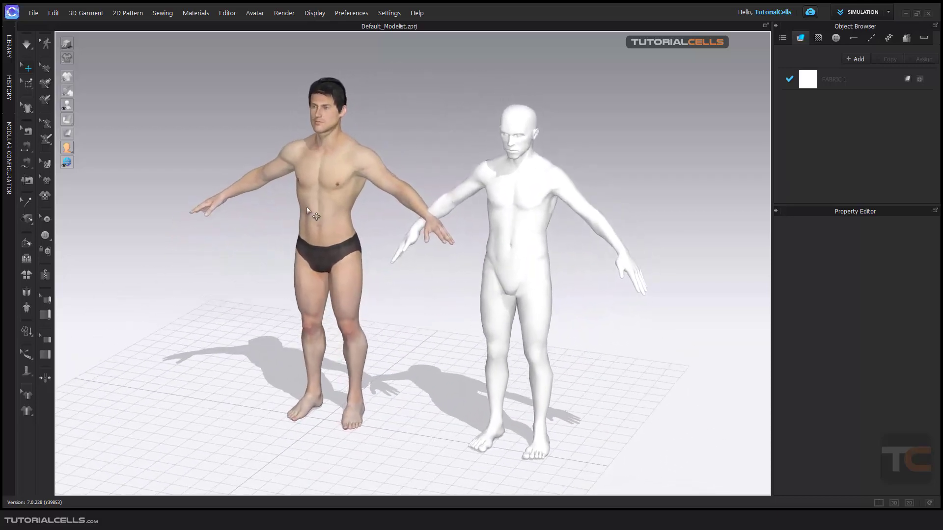
click(519, 200)
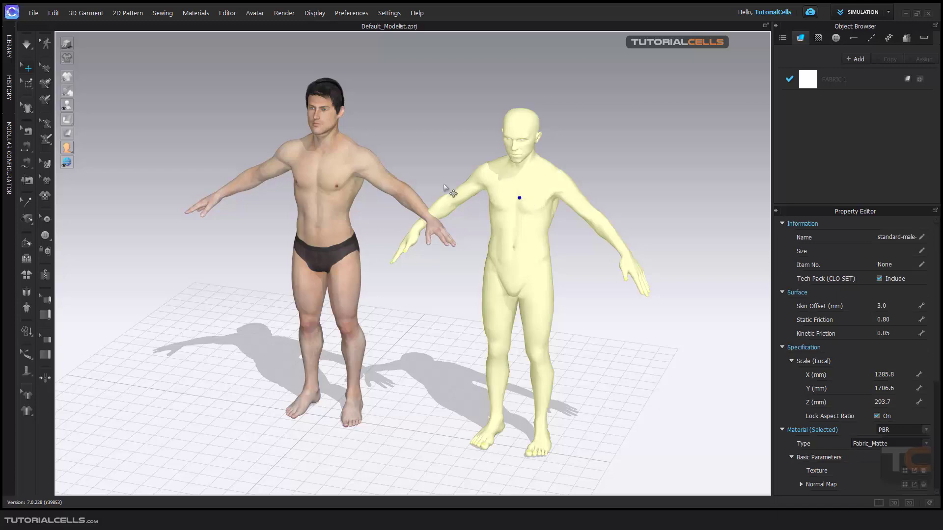
key(Delete)
Select the remaining custom male body and review it from back and front
right_drag(413, 189, 412, 219)
scroll(411, 218, up, 2)
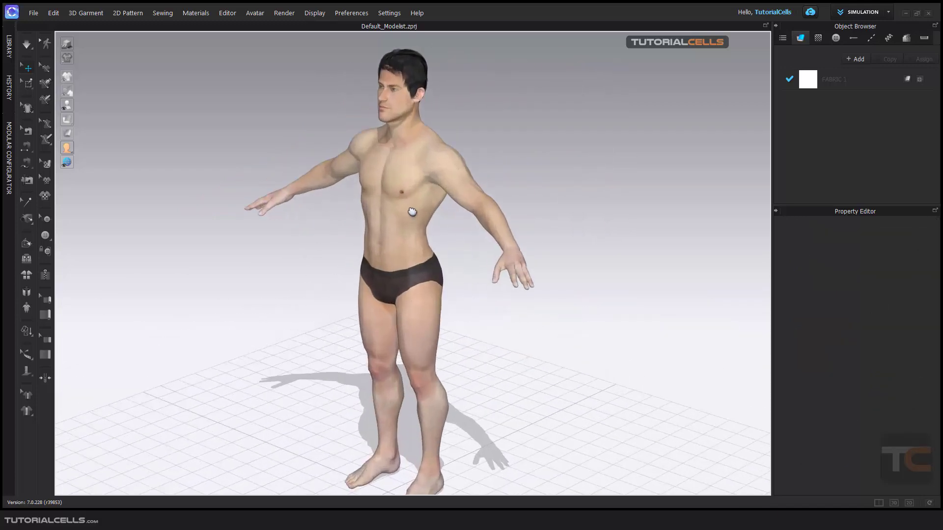
click(411, 212)
mouse_move(530, 188)
right_down()
mouse_move(363, 174)
mouse_move(553, 198)
mouse_move(410, 212)
right_up()
click(553, 191)
click(71, 108)
Toggle the body's arrangement points on and off, then switch to arrangement cylinders
click(92, 106)
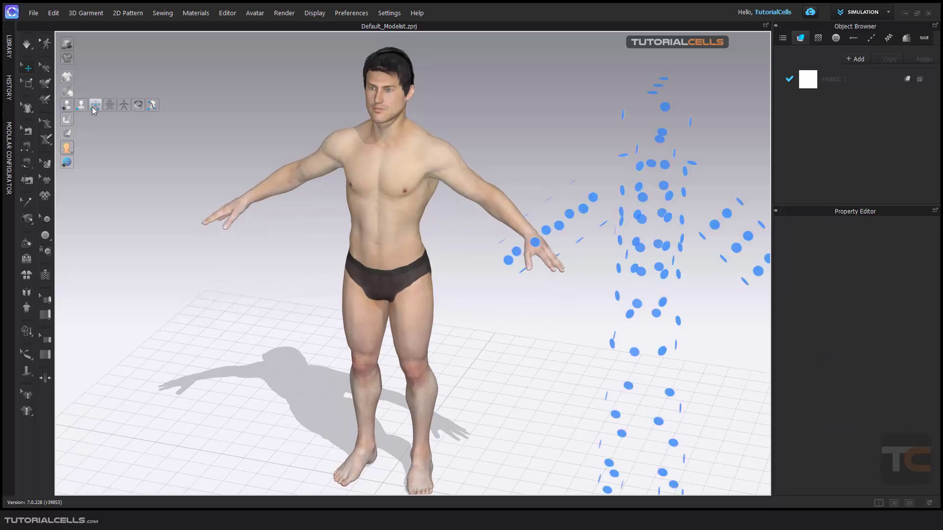
click(93, 107)
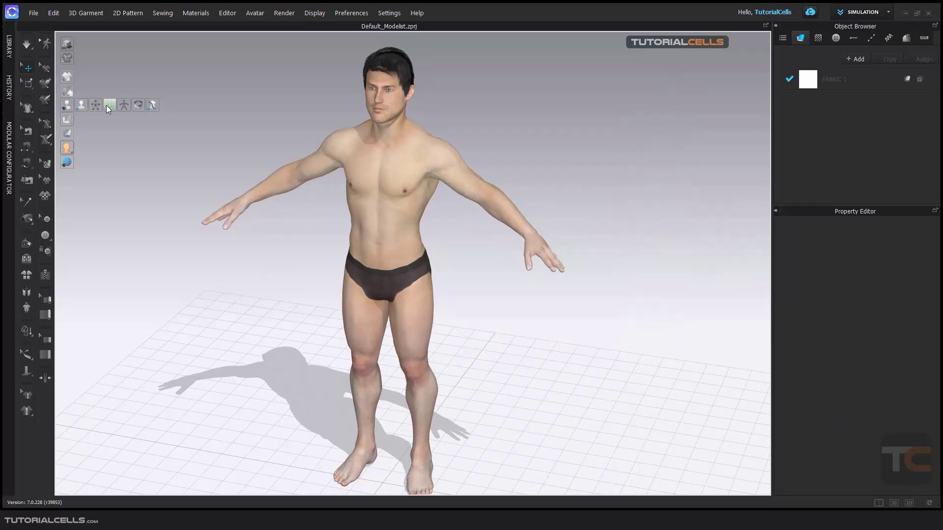
click(95, 107)
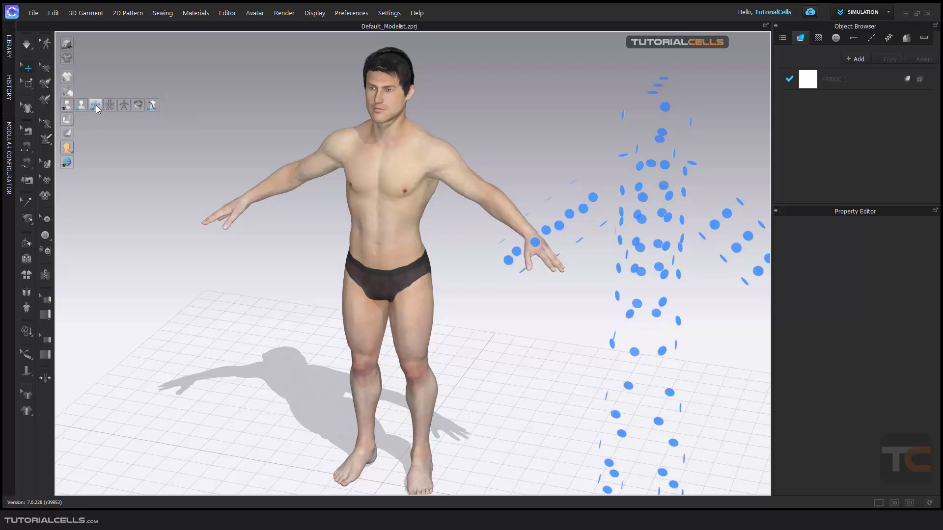
click(96, 108)
Show the body's skeleton in X-ray, then return it to skinned display
click(113, 106)
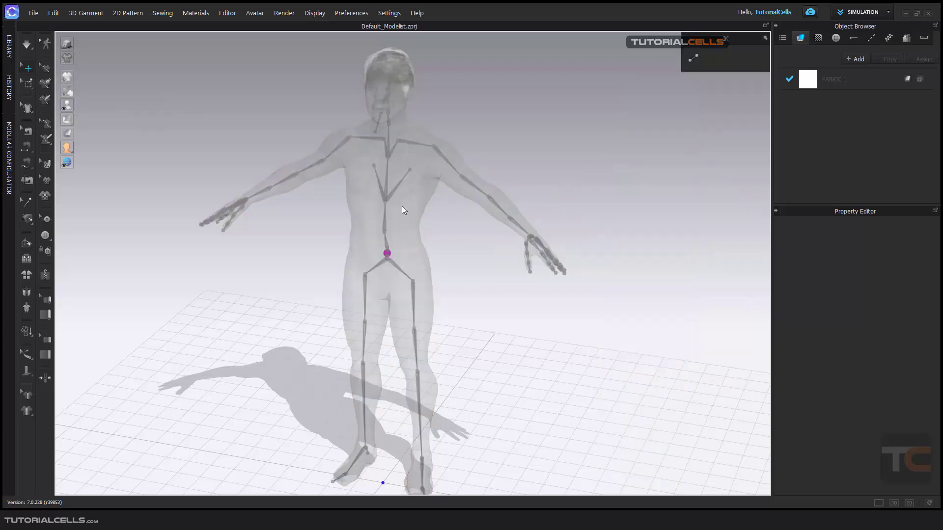
scroll(405, 207, down, 3)
mouse_move(423, 219)
right_down()
mouse_move(390, 218)
mouse_move(399, 221)
right_up()
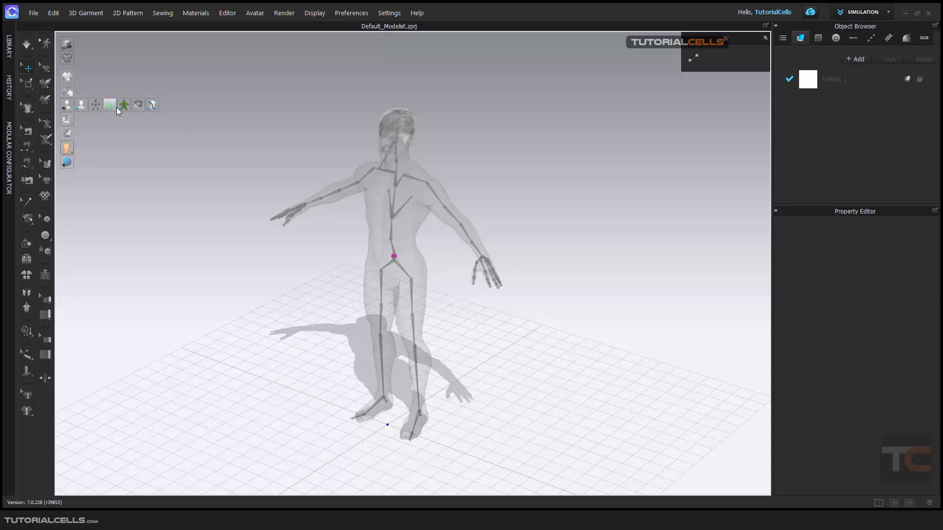
click(121, 106)
mouse_move(419, 223)
right_down()
mouse_move(271, 210)
mouse_move(437, 223)
right_up()
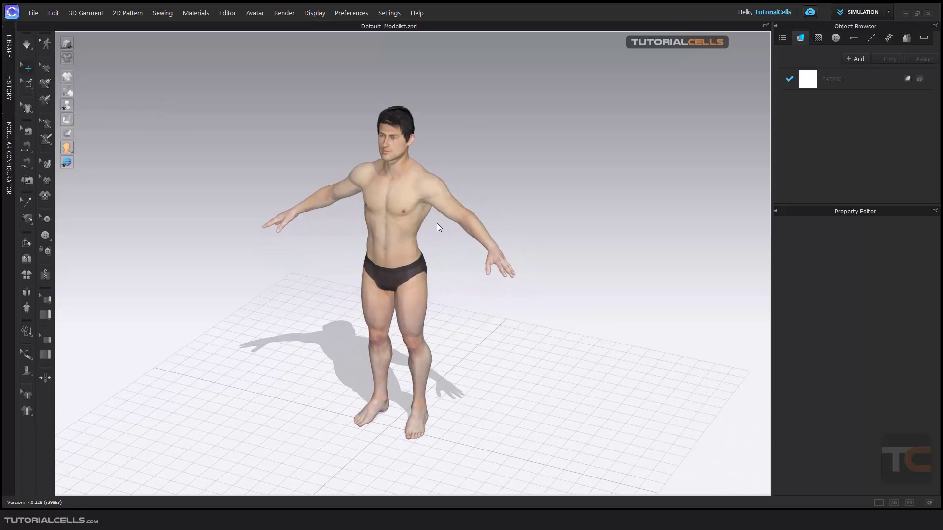
click(255, 13)
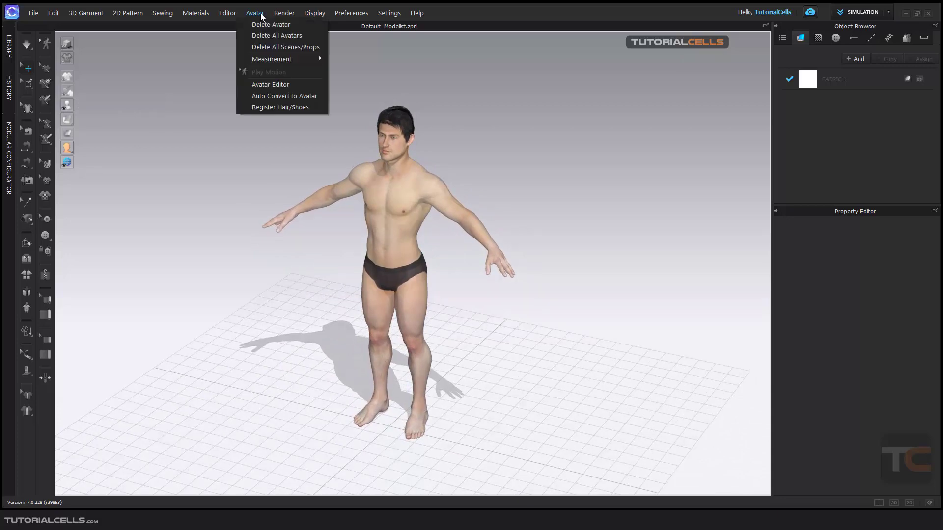
Reopen Auto Convert to Avatar, proceeding past the warning to its settings
click(265, 97)
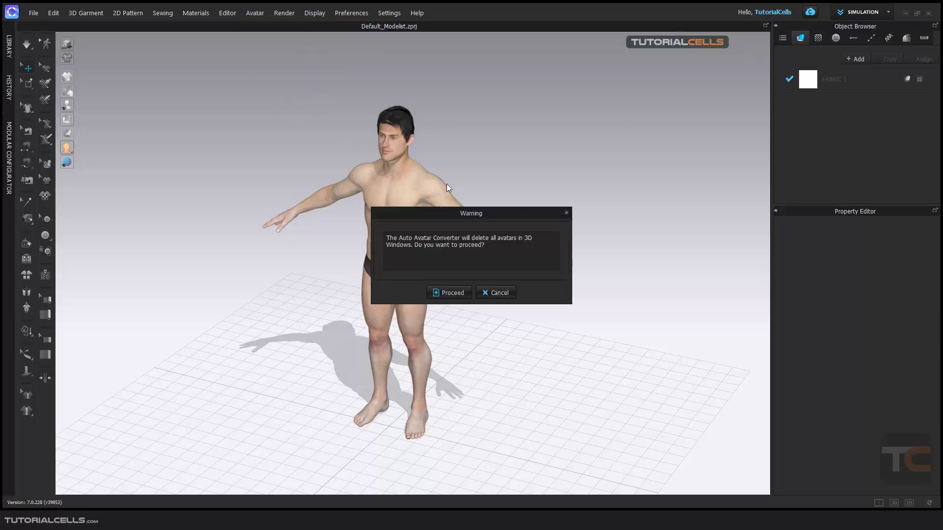
click(448, 295)
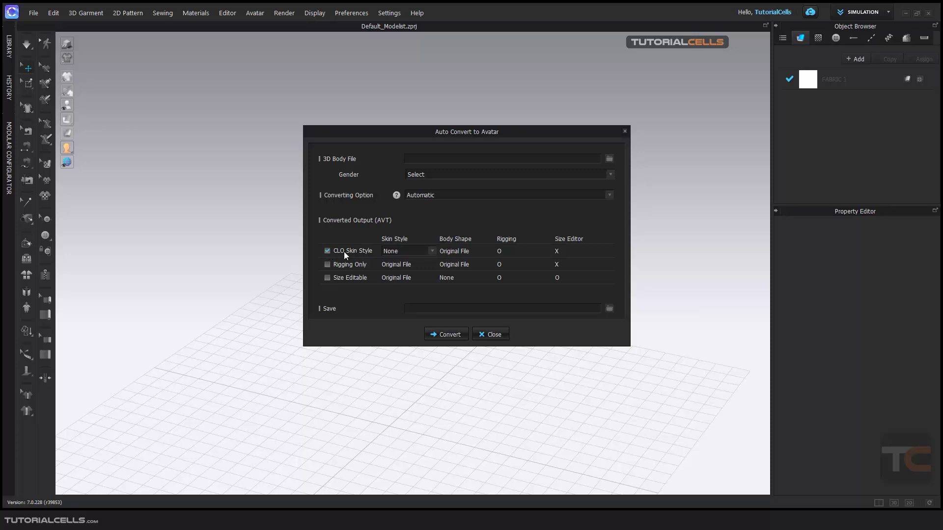
click(434, 251)
click(434, 251)
Review Gender Male, MV2_Dario skin and Automatic converting option, then close without converting
click(603, 176)
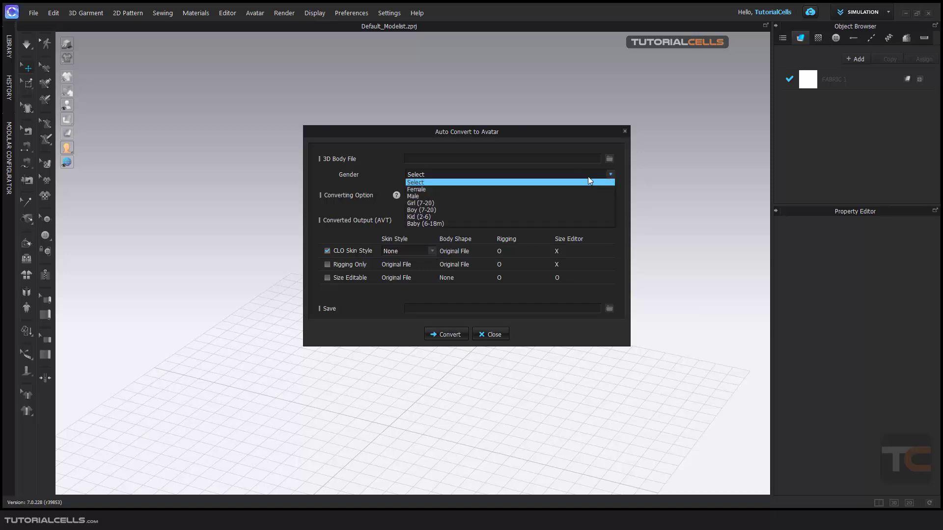
click(483, 193)
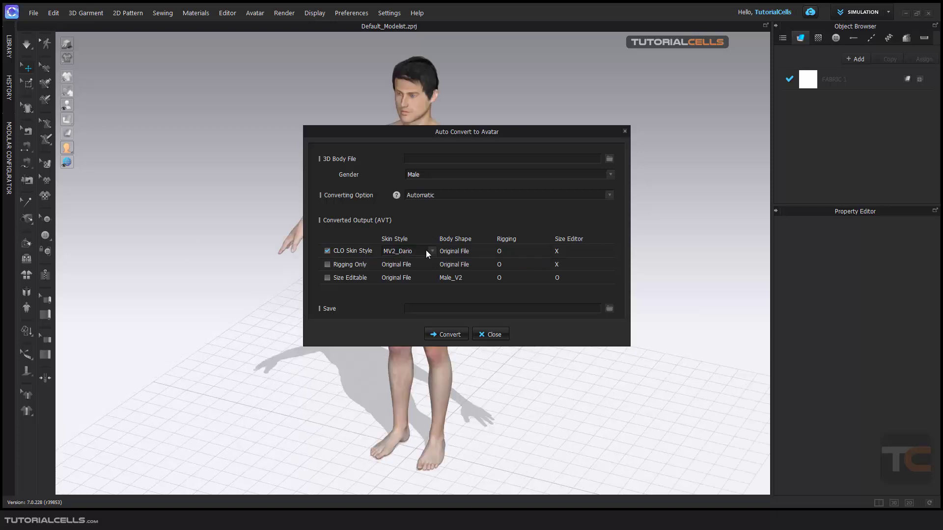
click(430, 251)
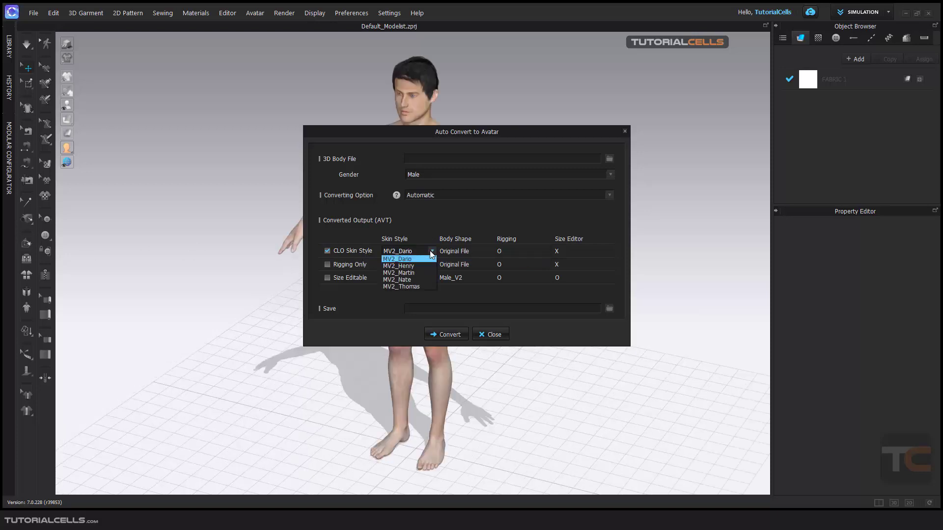
click(384, 304)
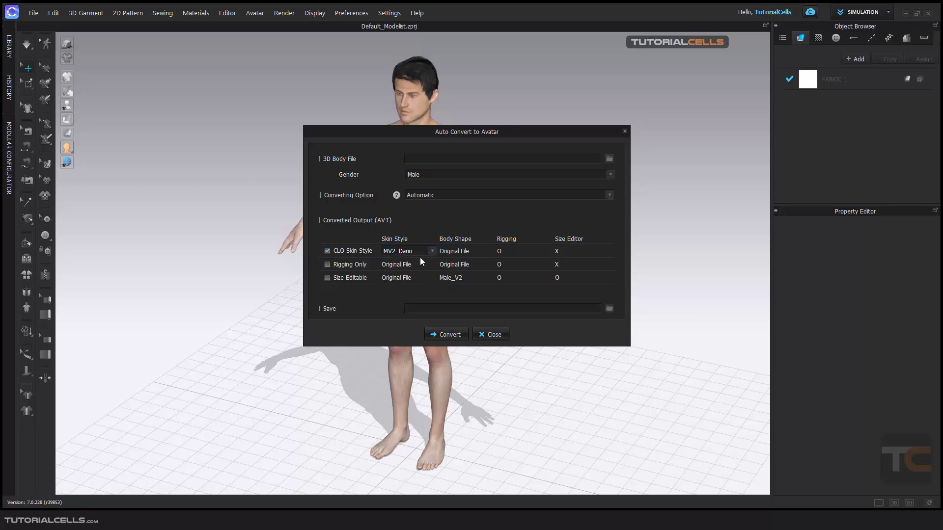
drag(417, 133, 463, 134)
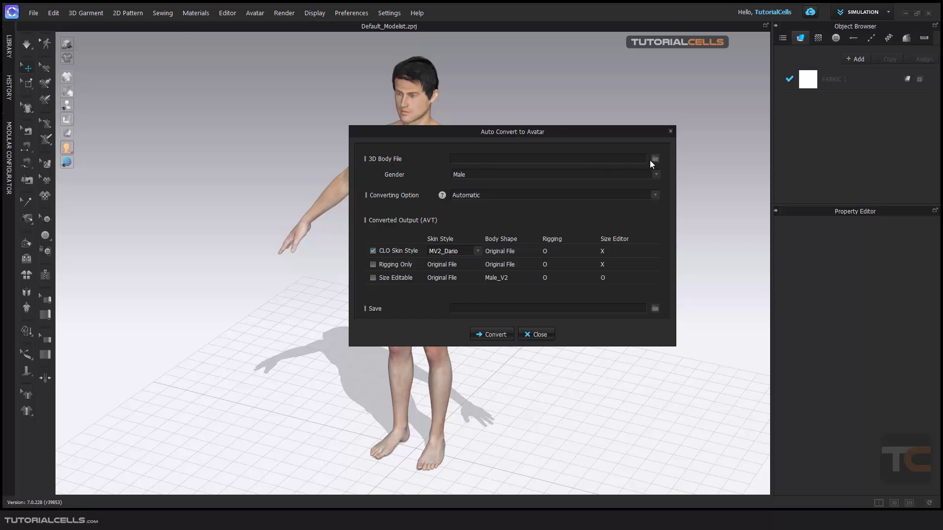
click(514, 196)
click(514, 196)
click(535, 333)
right_drag(451, 262, 412, 297)
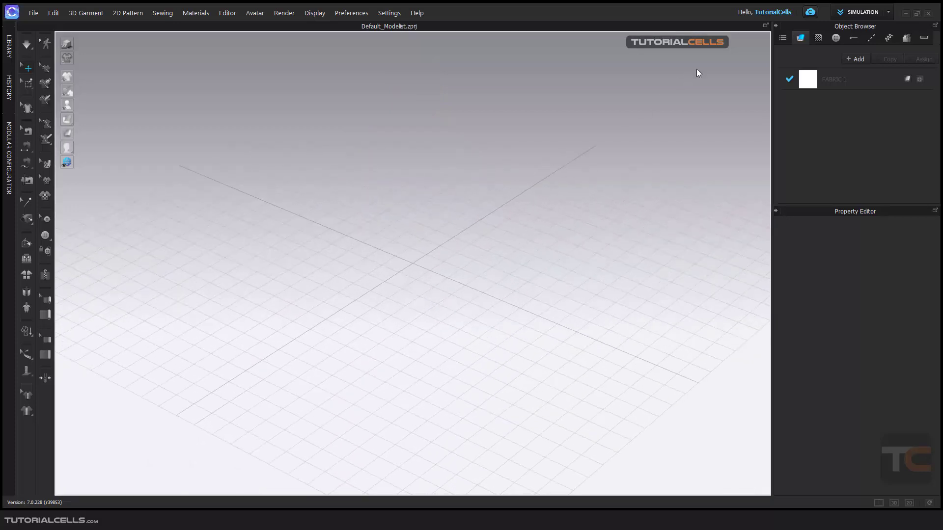